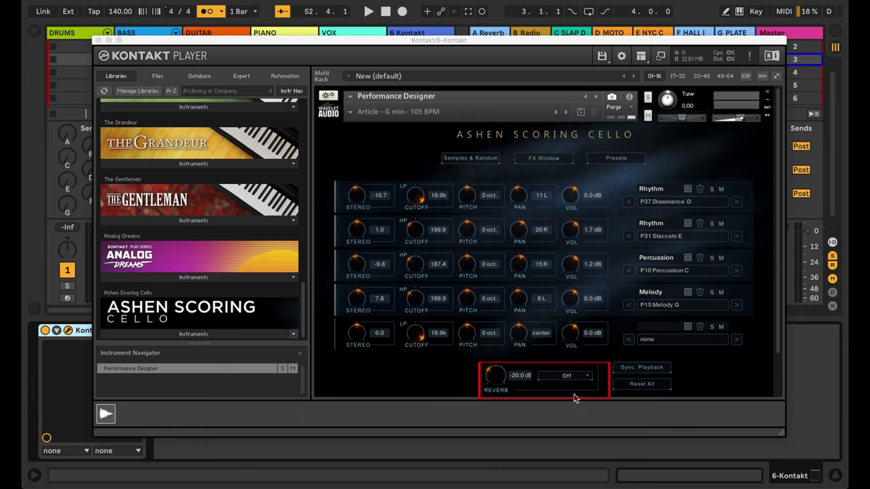
Review the available reverb types, and look through the categories and samples in the track browser
left_click(590, 378)
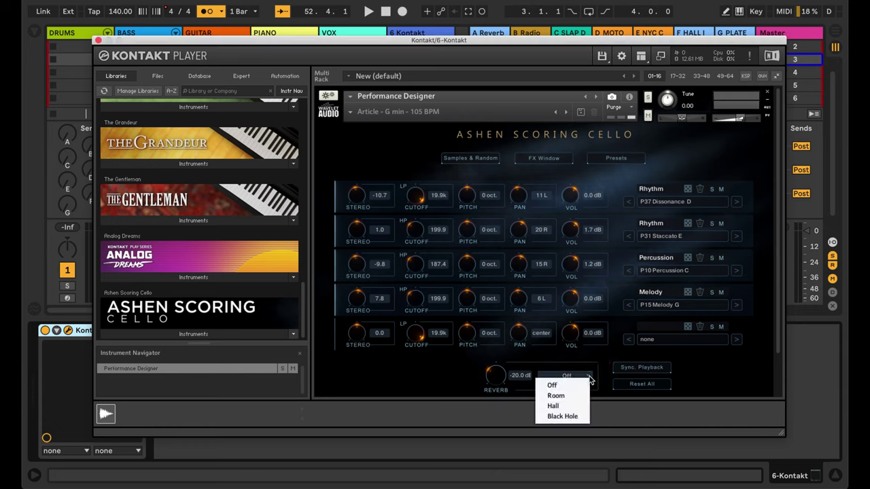
left_click(585, 421)
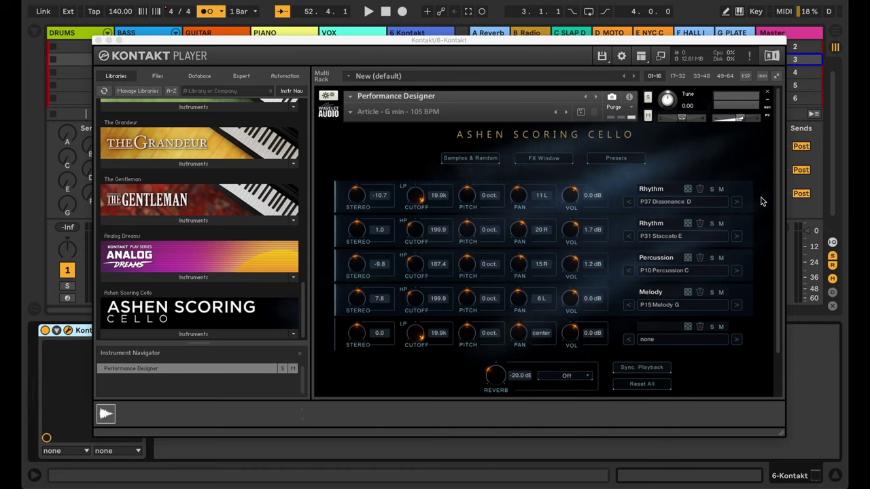
left_click(713, 205)
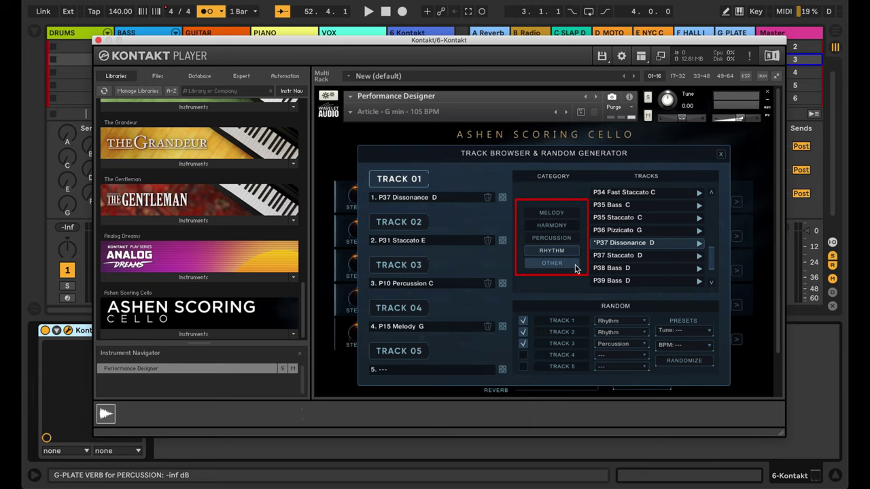
left_click(722, 157)
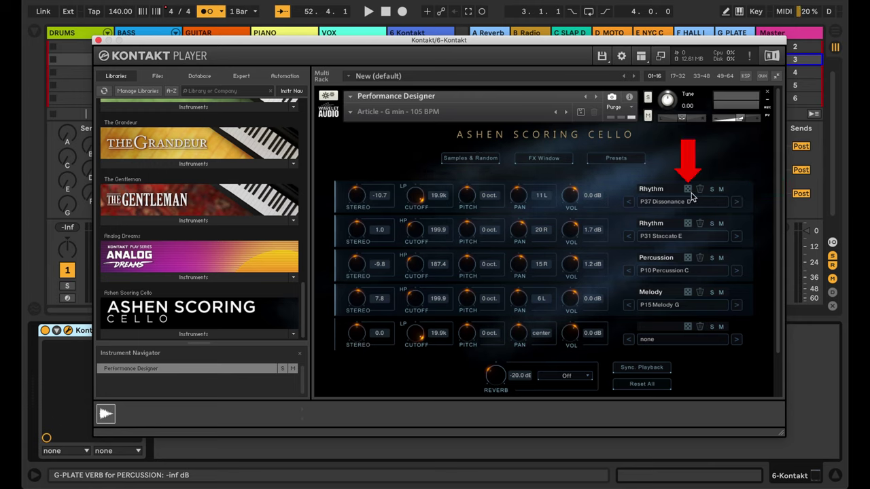
Switch on Tape Saturation for Track 01 in the FX window
left_click(567, 160)
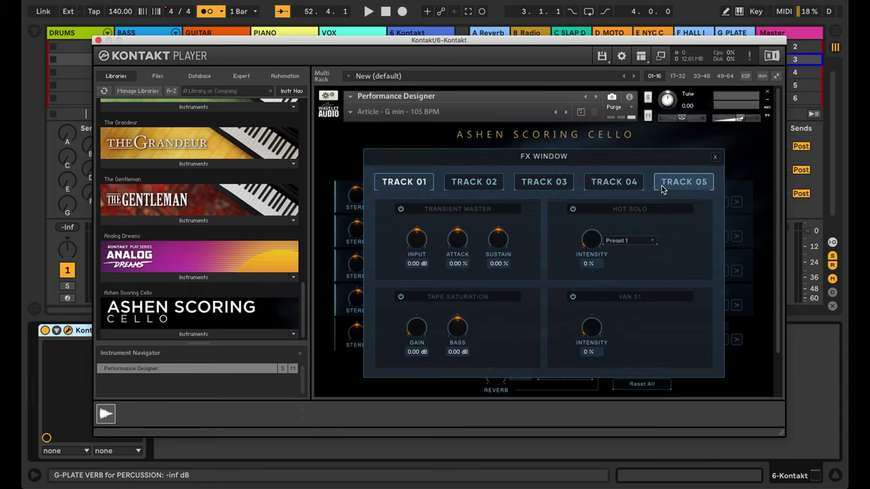
left_click(515, 210)
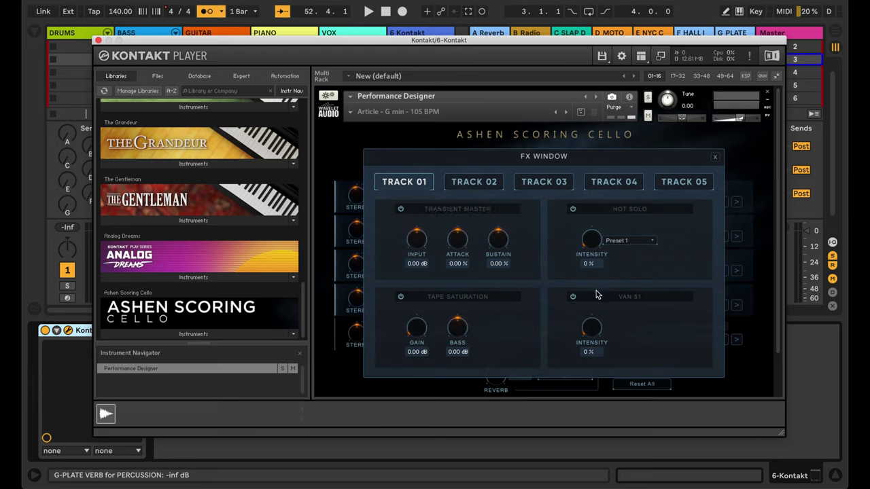
left_click(507, 298)
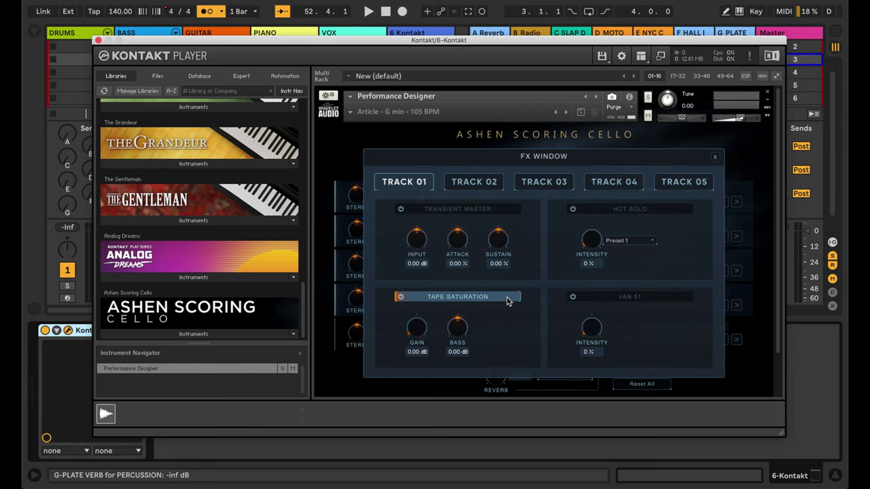
left_click(715, 156)
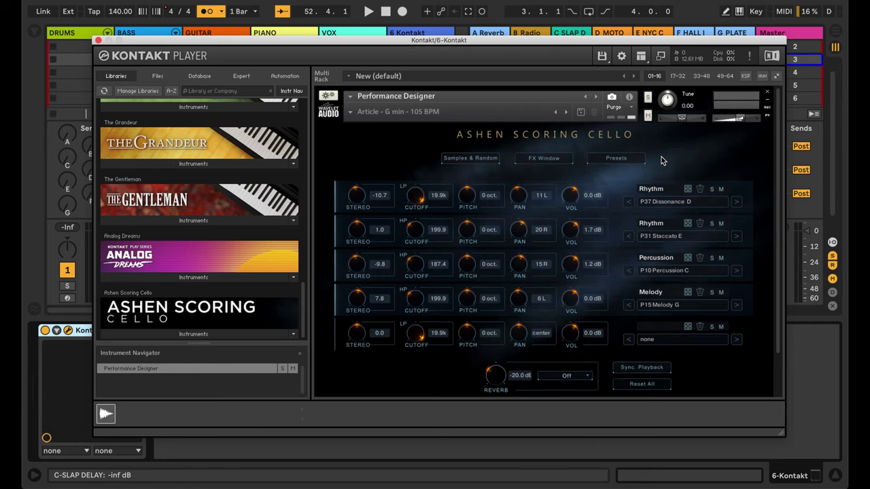
Browse the instrument's own presets Embrace, System, Science and Poet to compare their sample contents without loading any
left_click(639, 158)
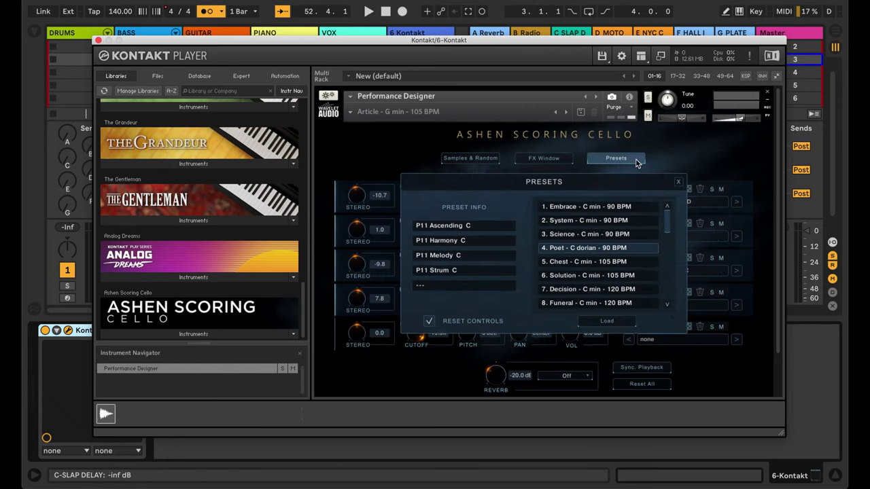
left_click(644, 207)
left_click(644, 220)
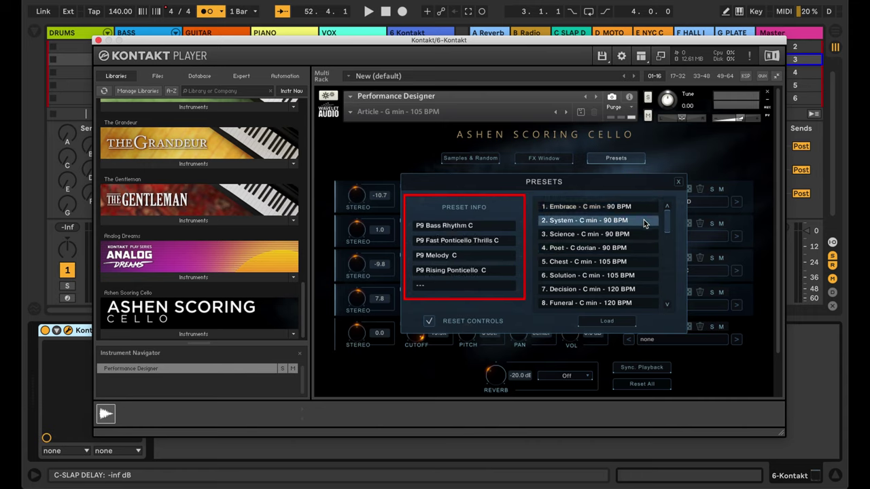
left_click(645, 234)
left_click(645, 247)
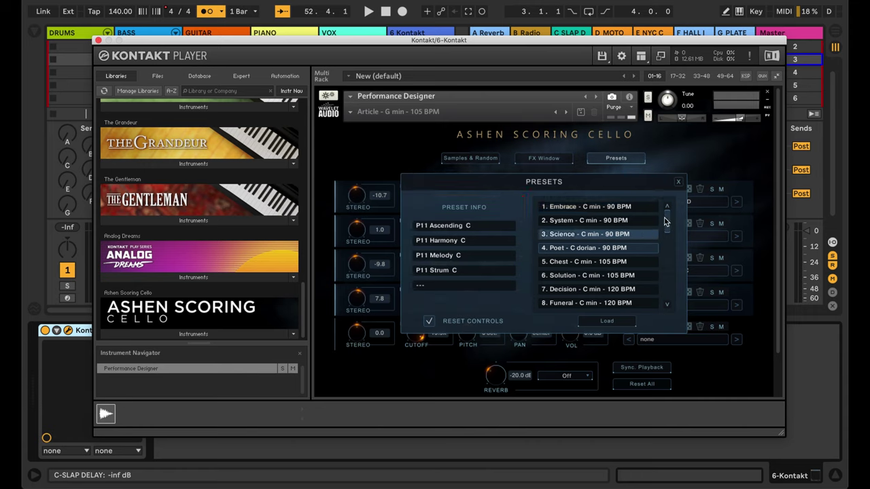
left_click(679, 183)
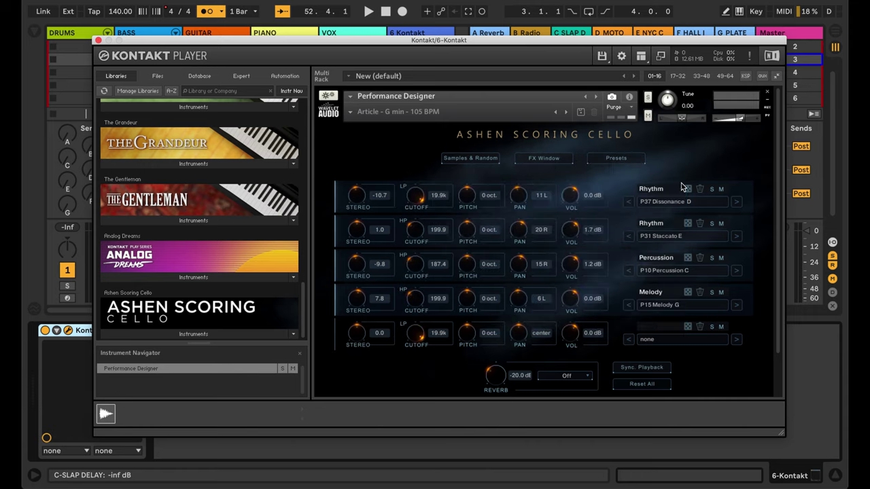
Load the 105 BPM snapshot "Article - G min - 105 BPM" for the Performance Designer
left_click(351, 112)
mouse_move(354, 125)
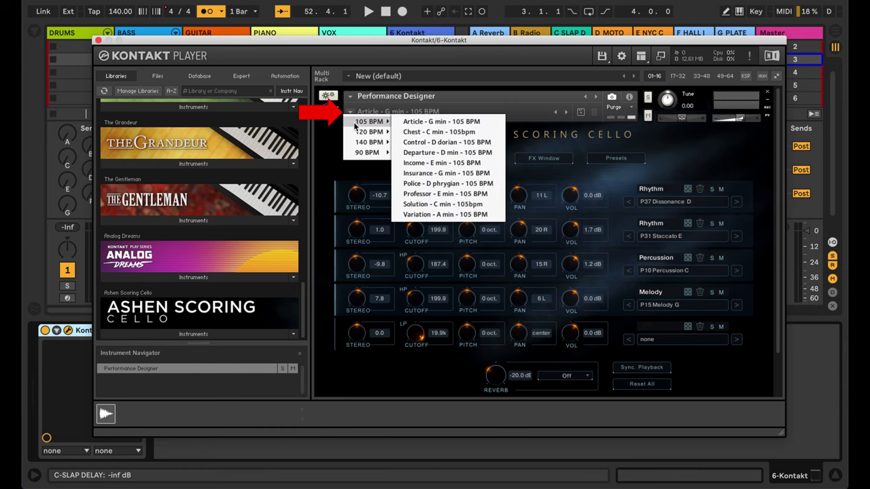
left_click(435, 122)
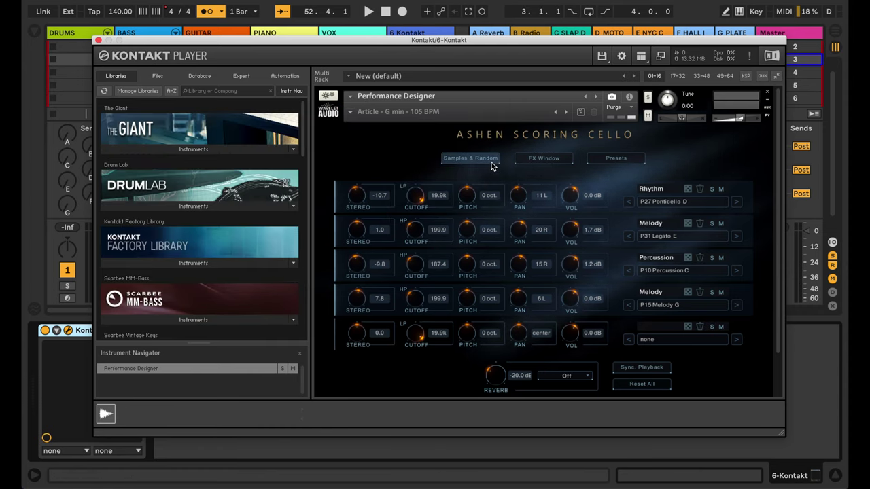
Assign the Melody sample P29 Melody C to Track 01 in the track browser
left_click(492, 163)
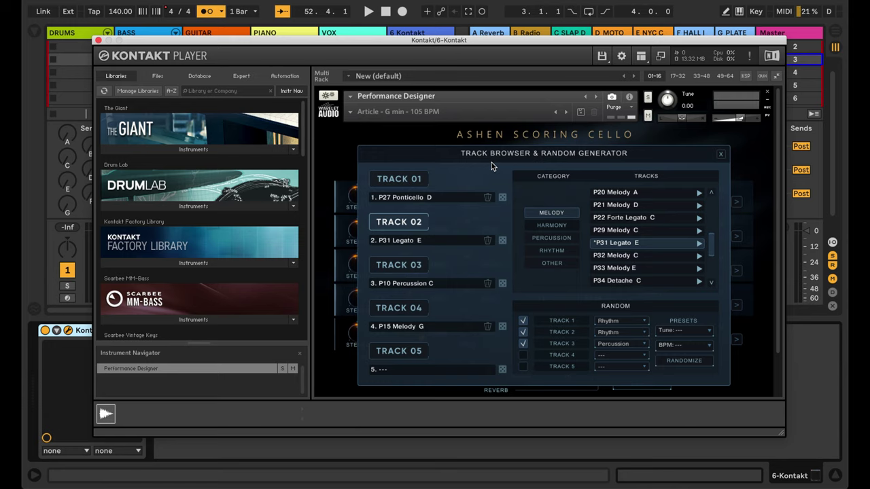
left_click(426, 182)
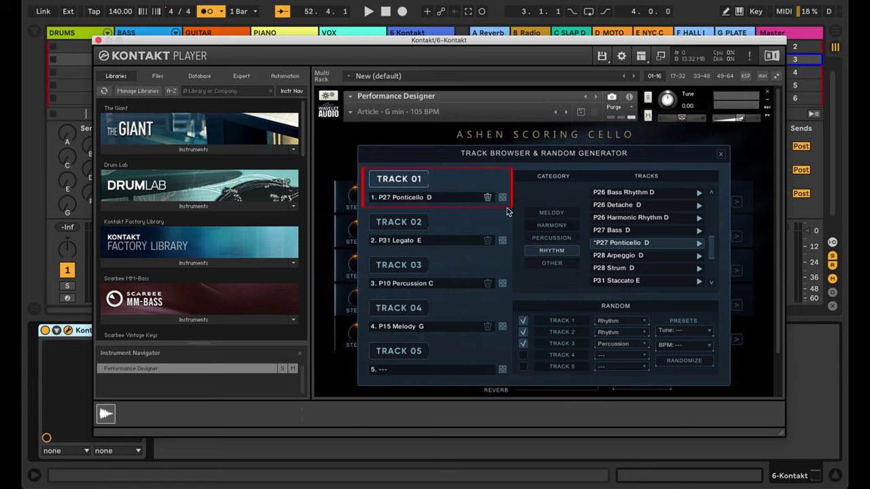
left_click(564, 214)
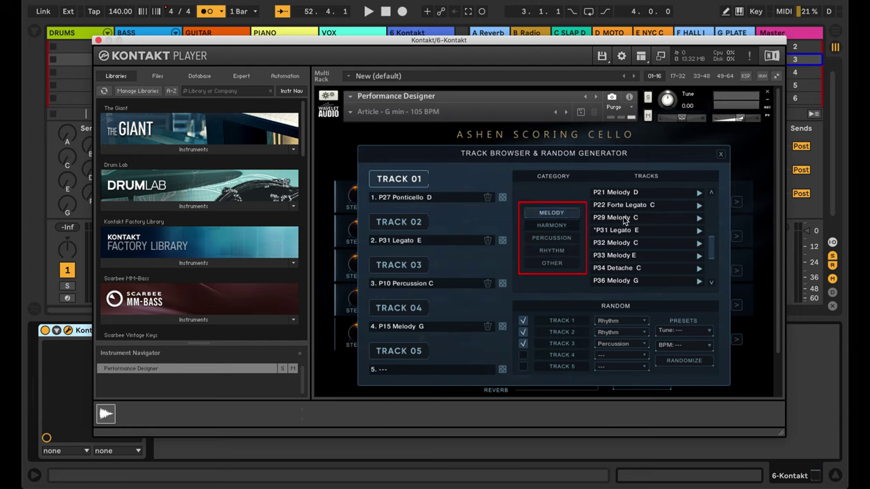
left_click(617, 217)
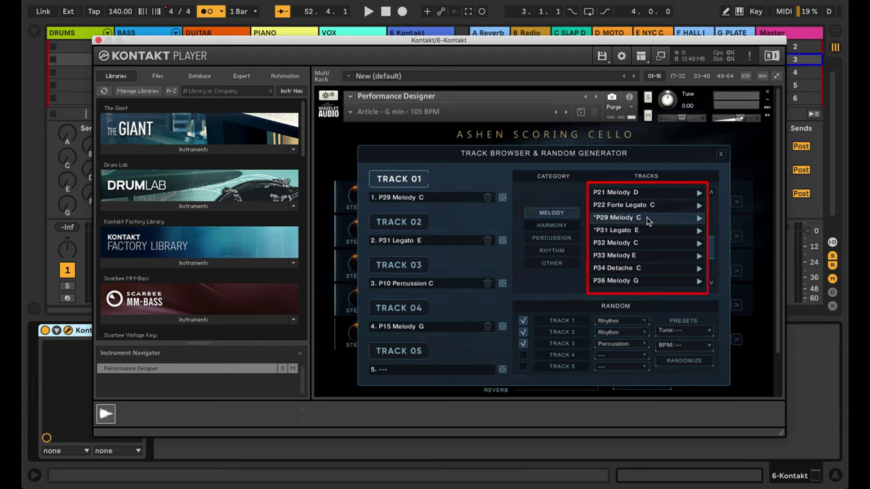
Randomize the sample of Track 01 alone several times
left_click(504, 198)
left_click(504, 198)
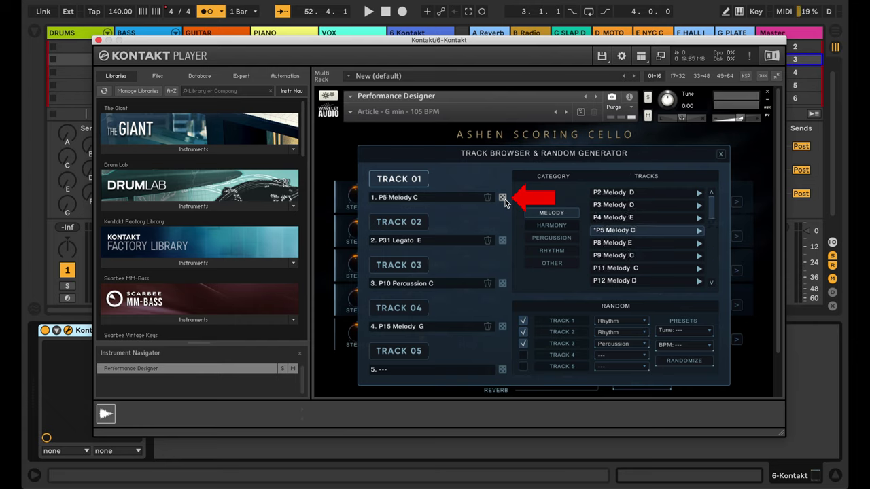
left_click(503, 198)
left_click(503, 198)
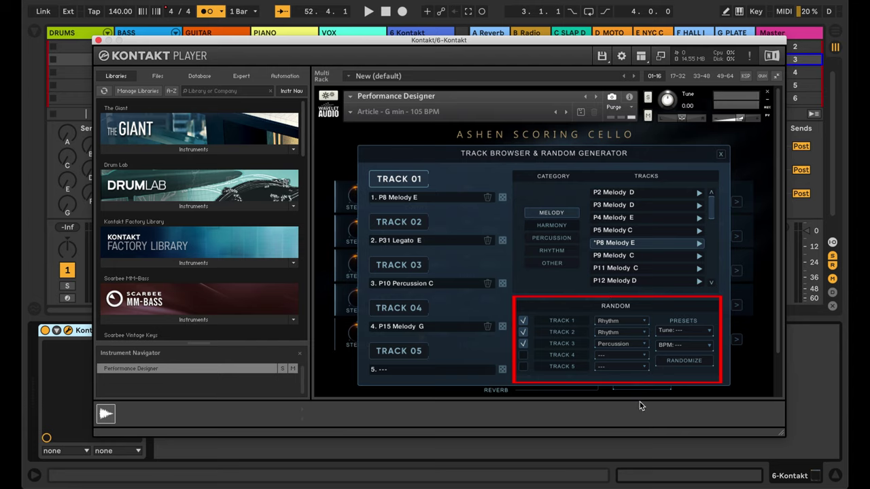
Include Track 4 in the random generator and set Track 1's random category to unrestricted (---)
left_click(522, 355)
left_click(645, 322)
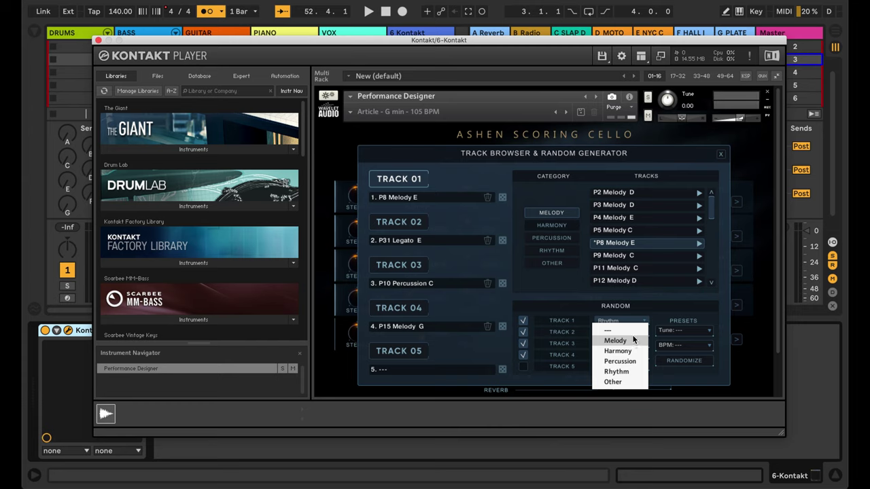
left_click(633, 330)
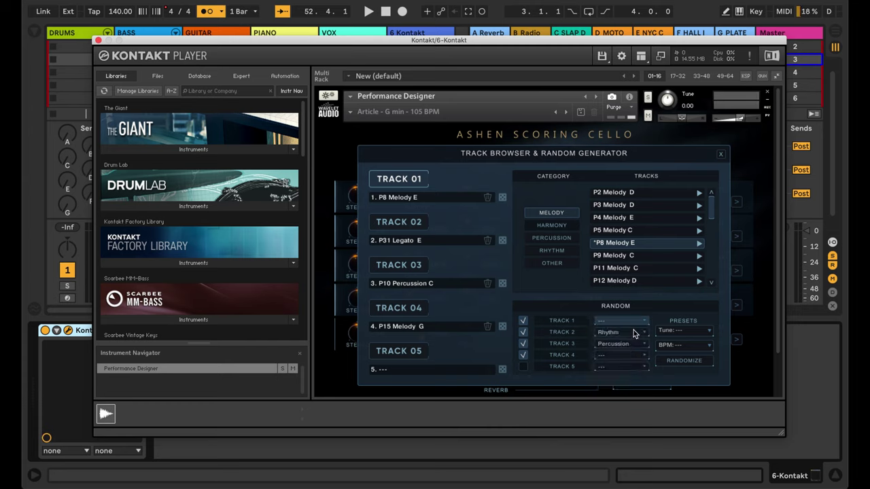
Keep the random generator's Tune and BPM unrestricted (---), randomize the included tracks and close the track browser
left_click(711, 331)
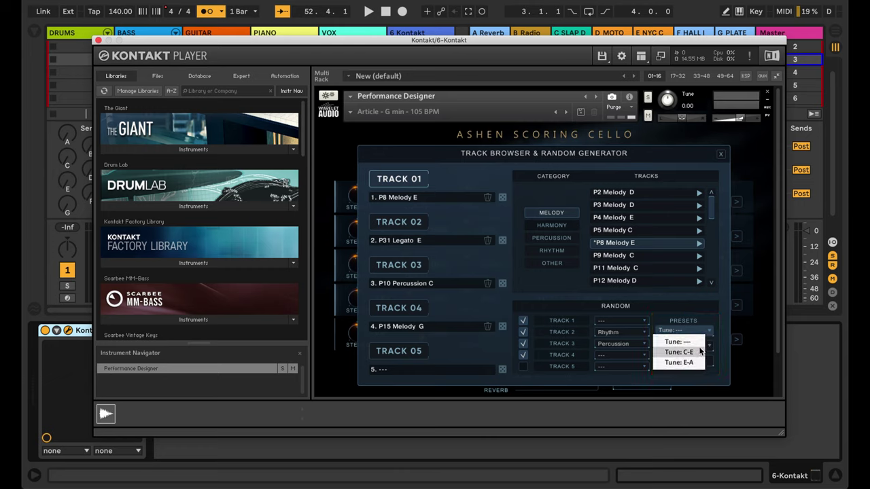
left_click(700, 342)
left_click(711, 347)
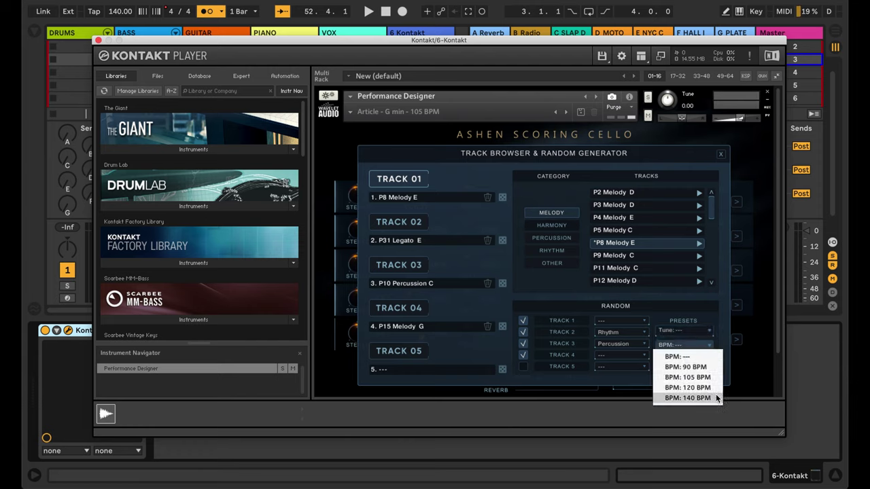
left_click(710, 357)
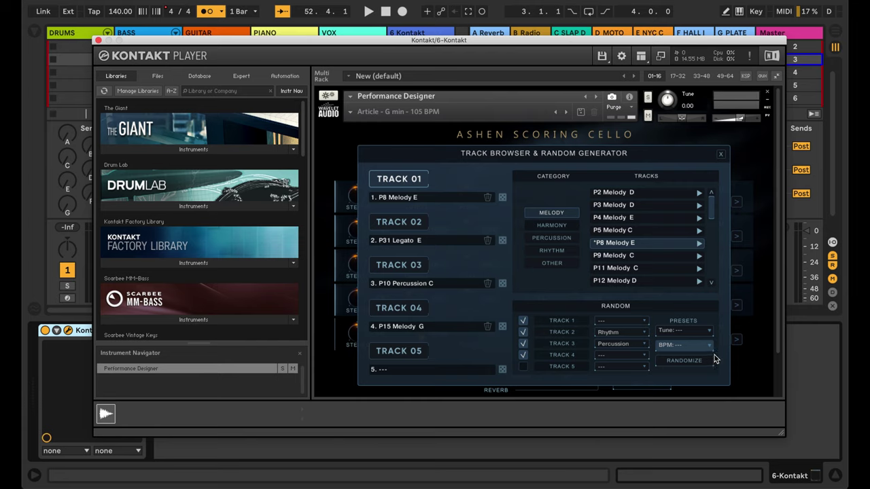
left_click(698, 366)
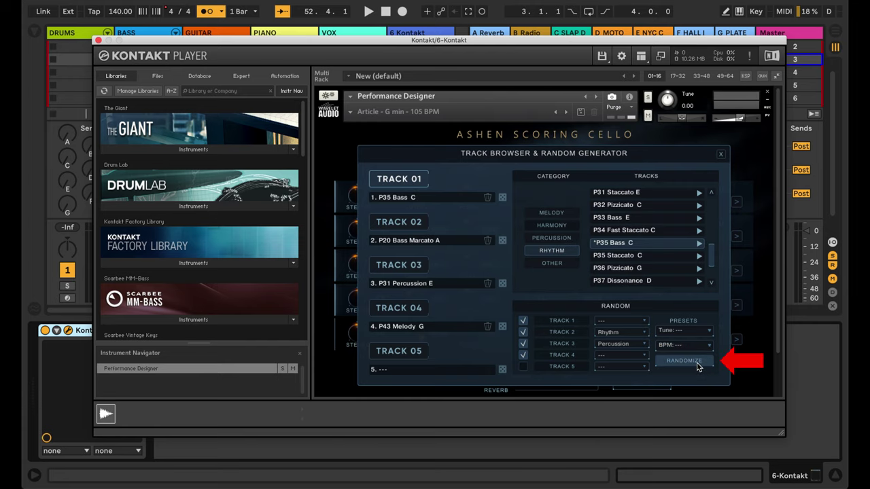
left_click(723, 156)
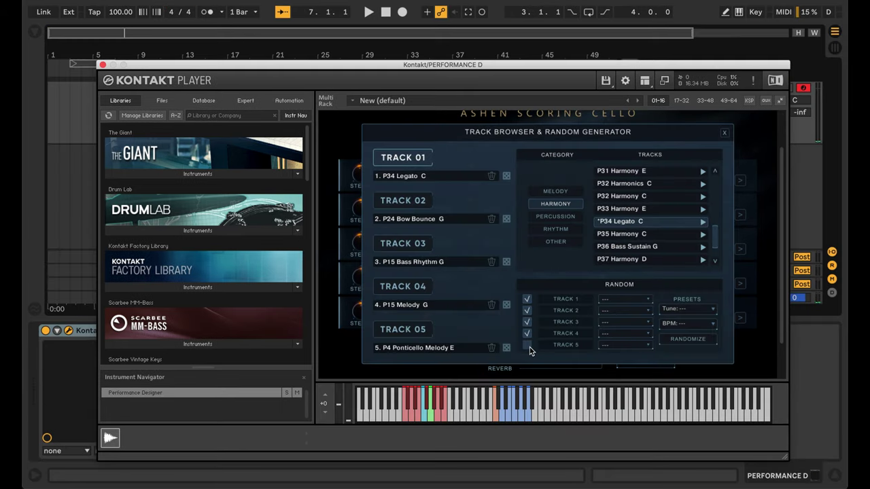
Include Track 5 in the random generator and randomize all five tracks repeatedly to audition different combinations
left_click(528, 347)
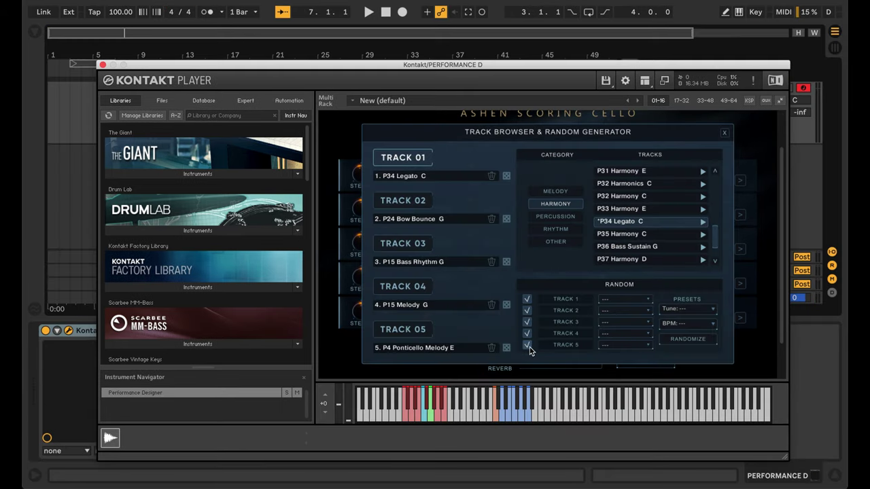
left_click(704, 347)
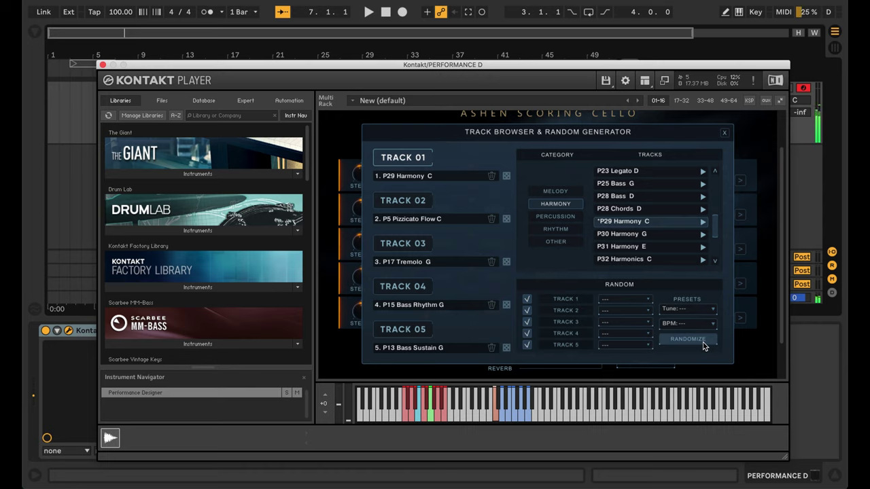
left_click(687, 339)
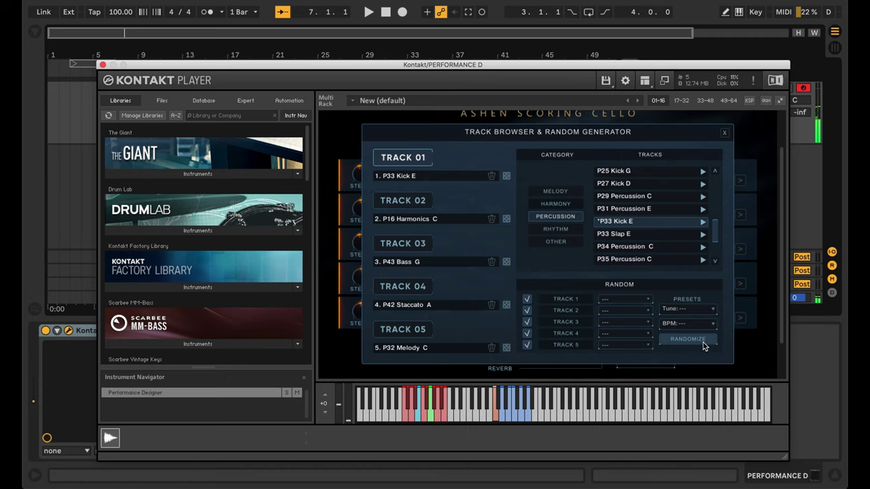
left_click(687, 339)
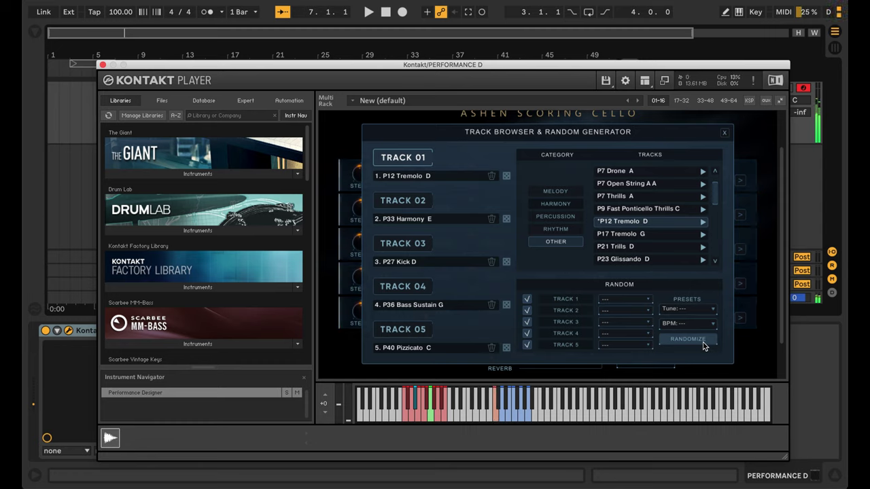
left_click(703, 345)
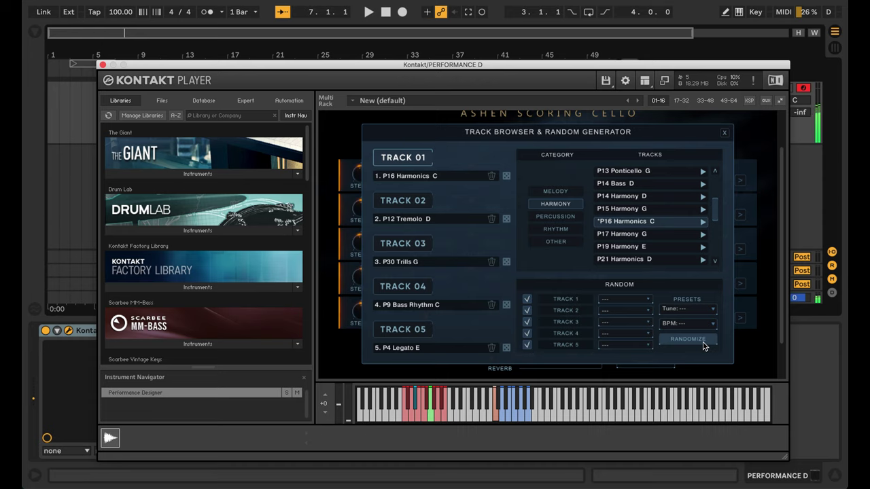
left_click(704, 347)
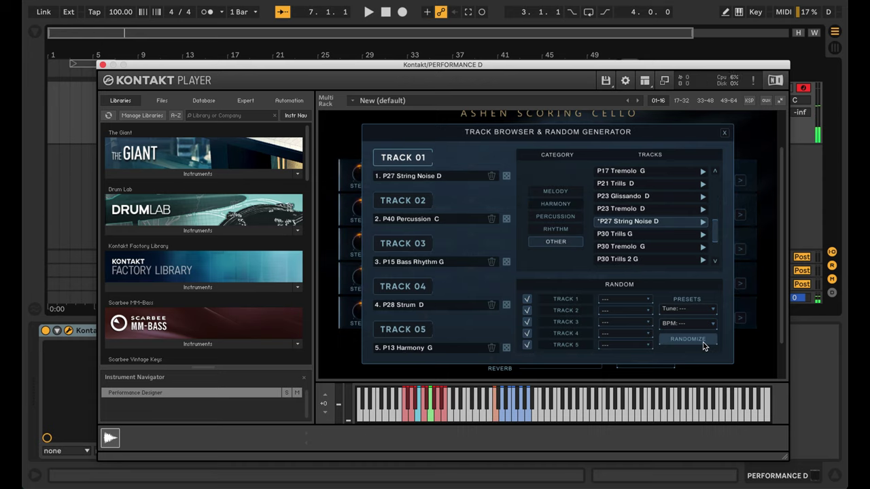